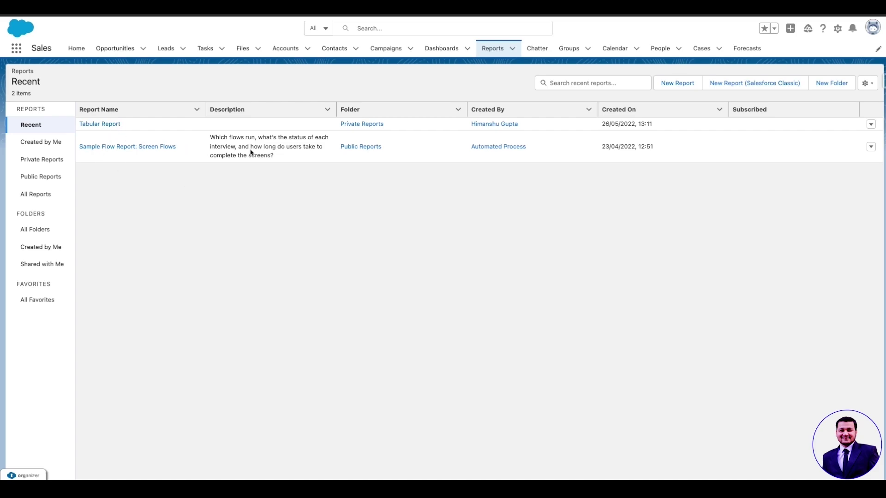
# Create a new report of the Accounts type, group its rows by Account Owner and refresh the preview.
pyautogui.click(668, 87)
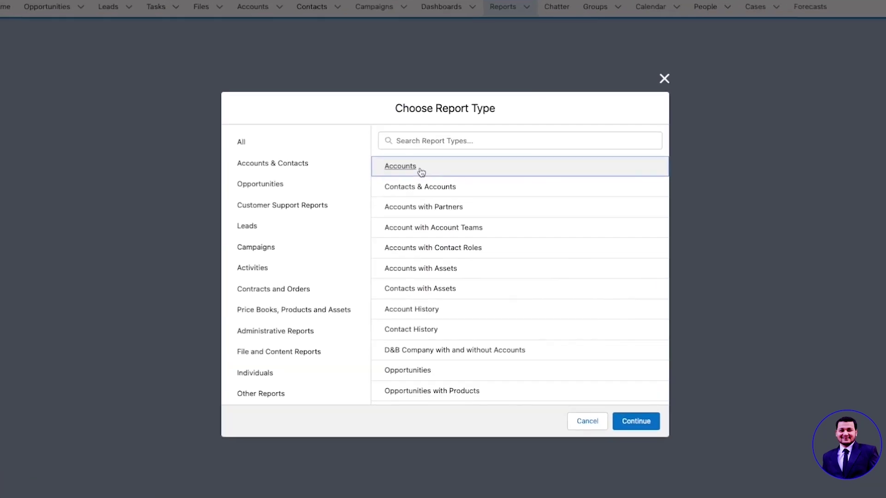
pyautogui.click(646, 439)
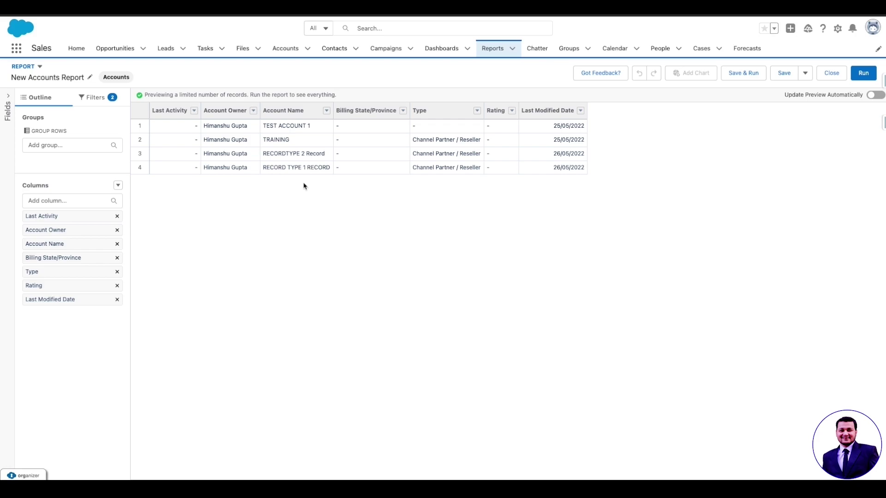
pyautogui.click(76, 169)
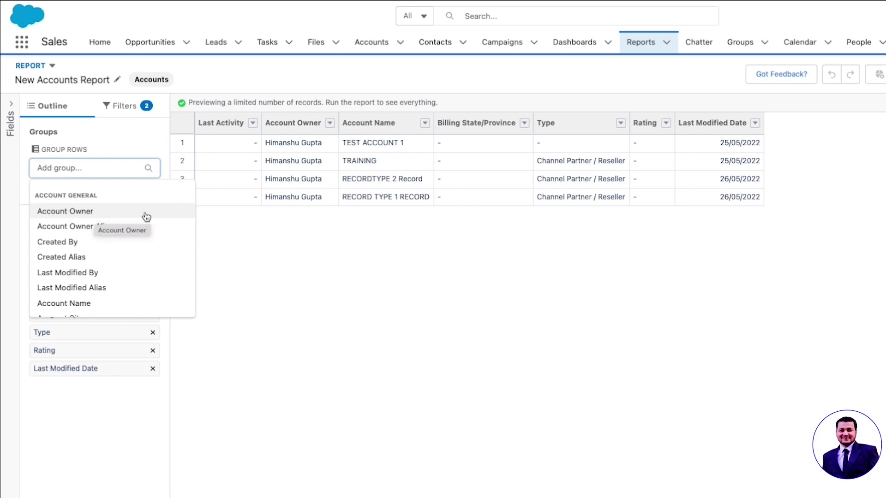
pyautogui.click(94, 215)
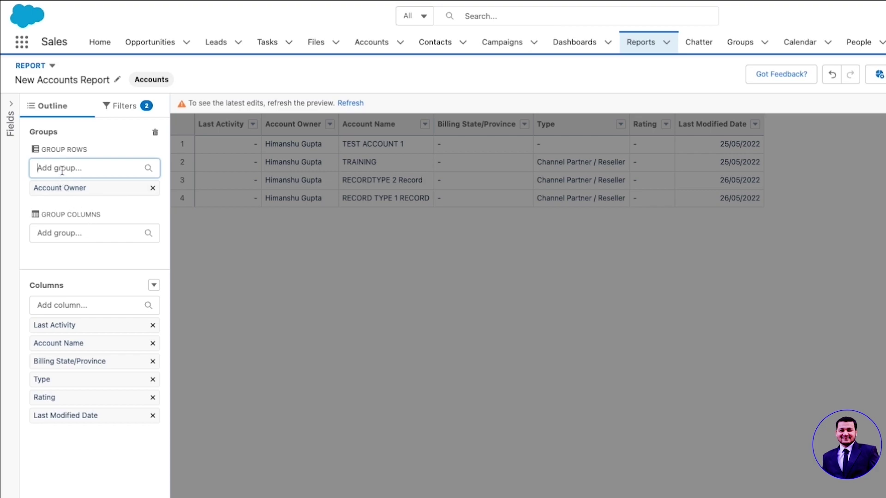
pyautogui.click(351, 103)
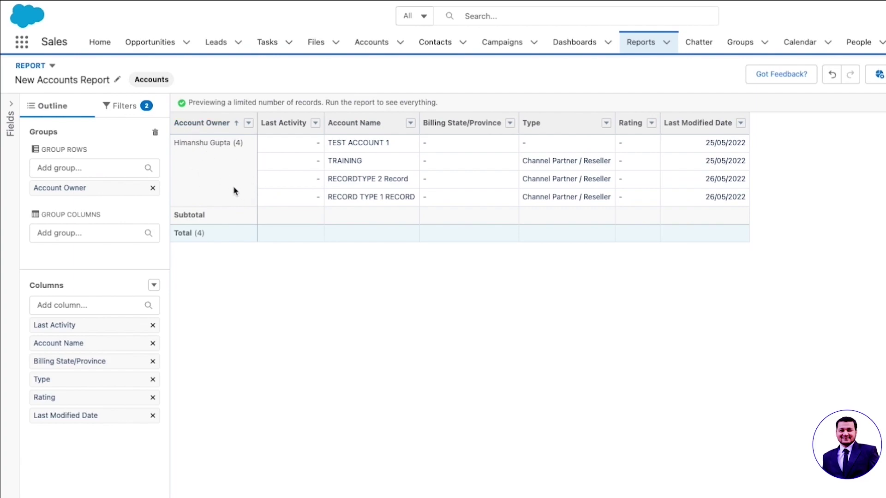
# Add the Account Site and Annual Revenue columns to the report and refresh the preview.
pyautogui.click(54, 307)
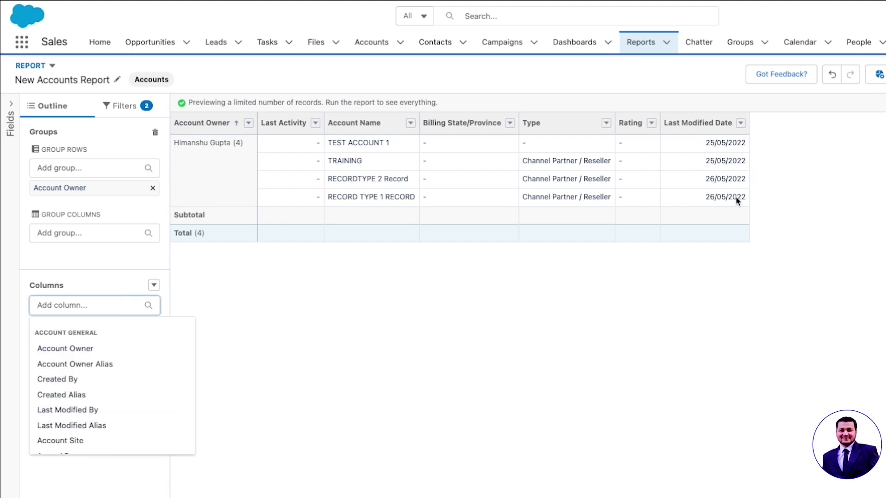
pyautogui.click(79, 441)
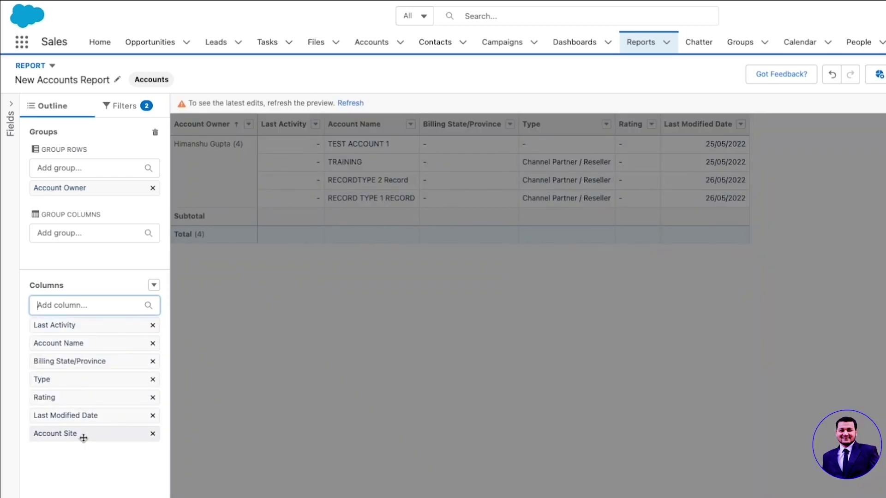
pyautogui.click(352, 103)
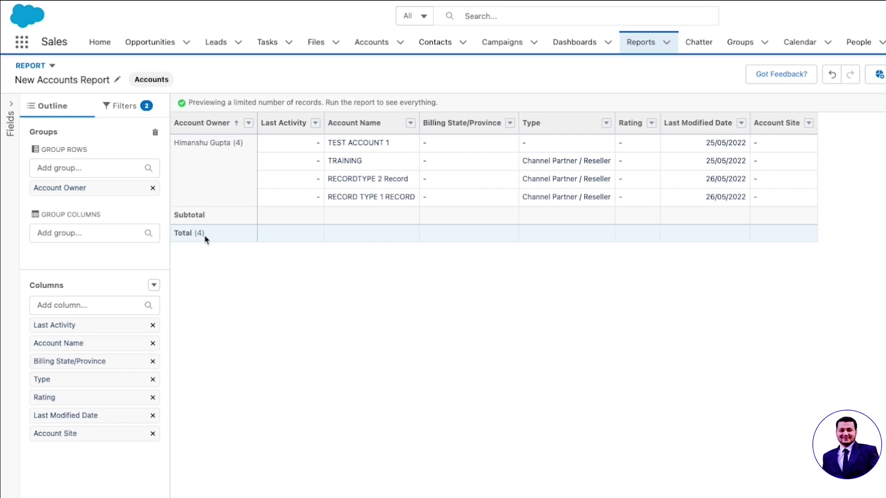
pyautogui.click(84, 308)
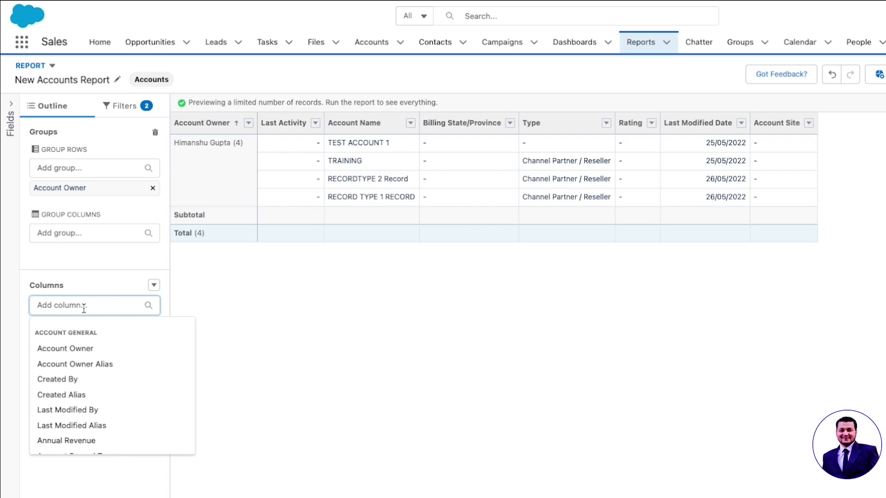
pyautogui.write('re')
pyautogui.click(115, 382)
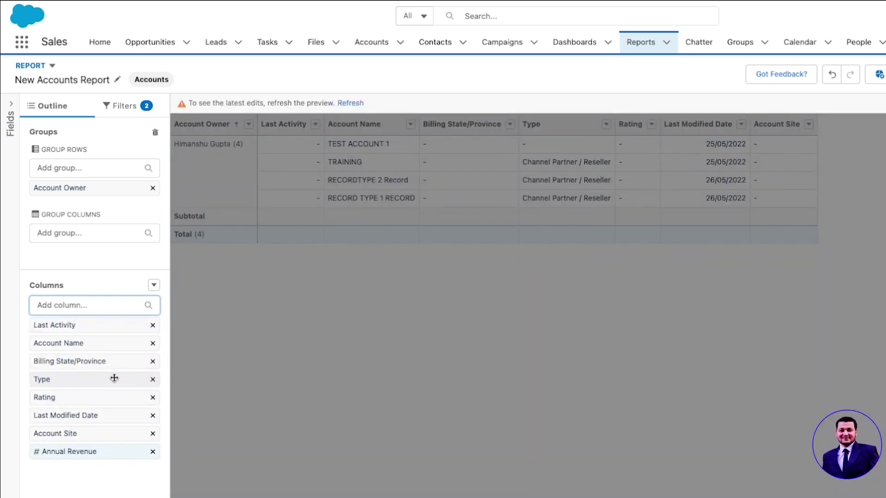
pyautogui.click(347, 102)
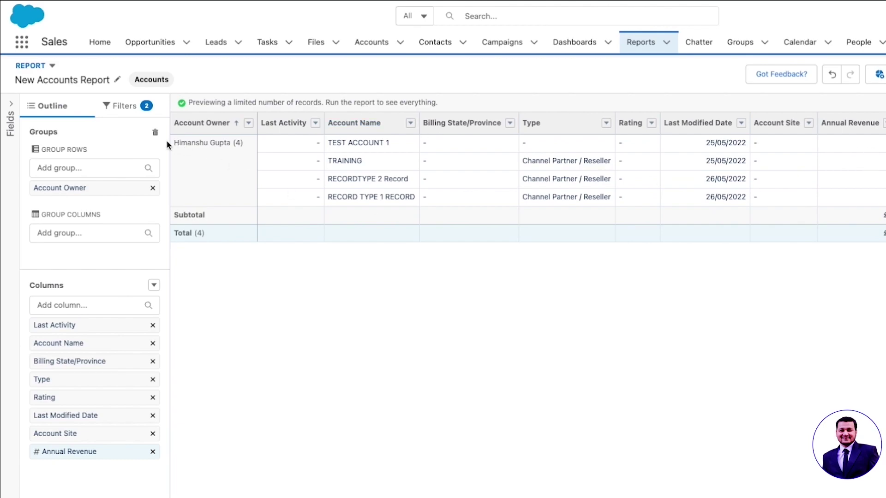
# Set the report's Show Me filter to All accounts.
pyautogui.click(120, 111)
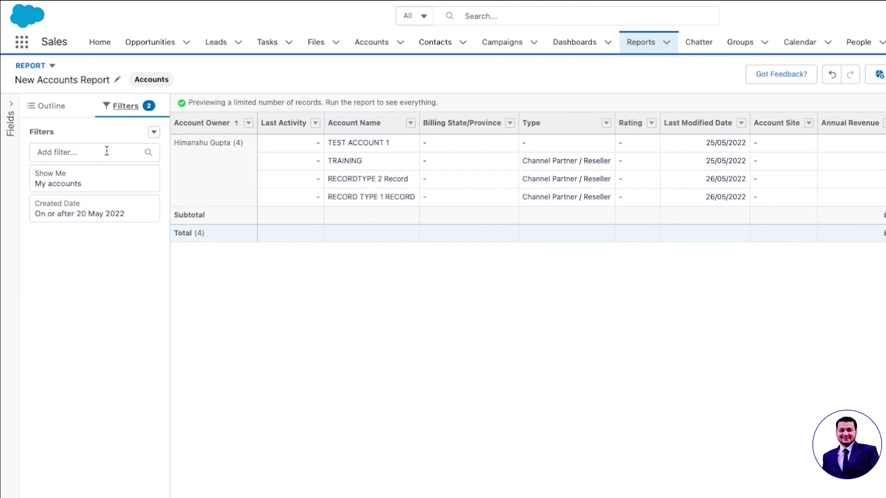
pyautogui.click(102, 186)
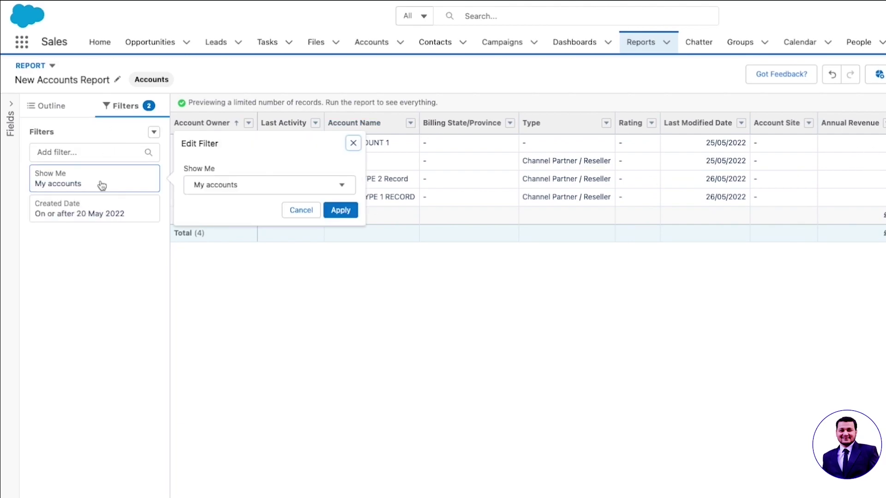
pyautogui.click(199, 187)
pyautogui.click(228, 291)
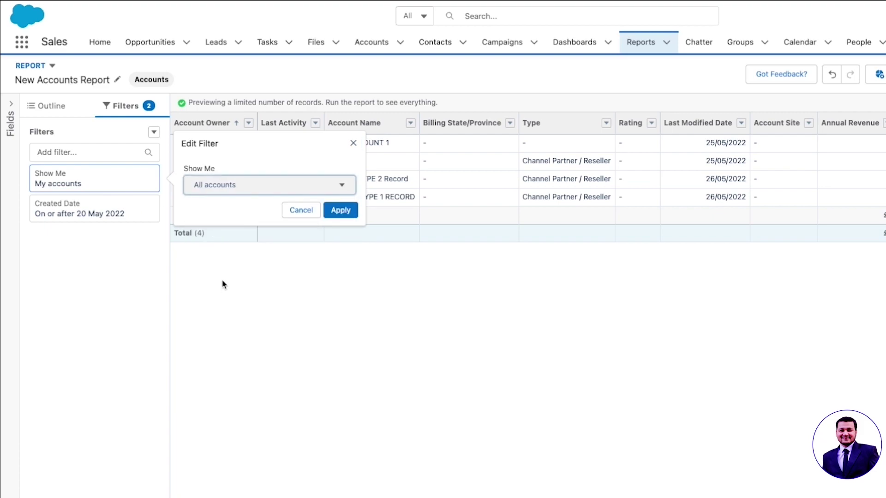
pyautogui.click(342, 209)
# Set the Created Date filter's range to All Time and refresh the report preview from the outline.
pyautogui.click(124, 219)
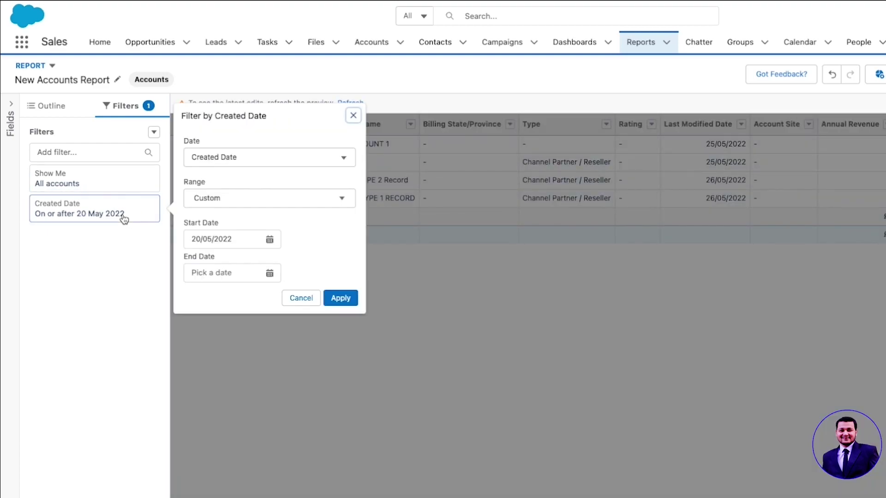
pyautogui.click(223, 198)
pyautogui.click(228, 223)
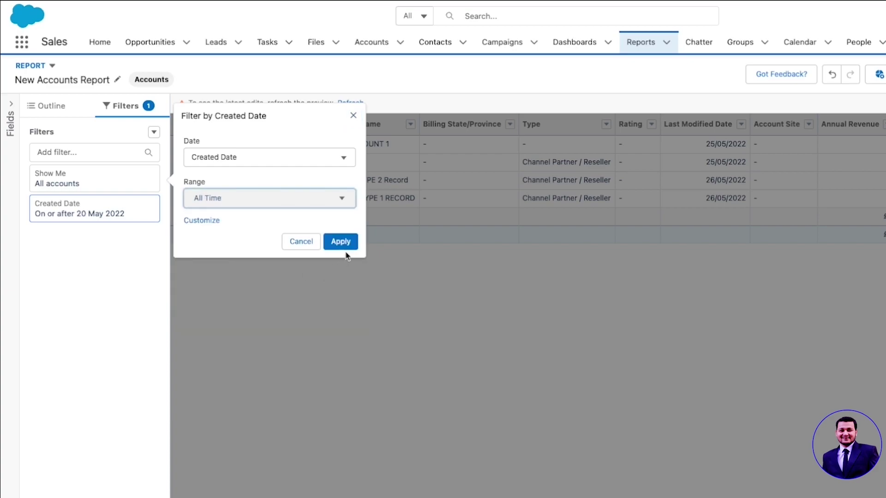
pyautogui.click(342, 242)
pyautogui.click(46, 113)
pyautogui.click(349, 103)
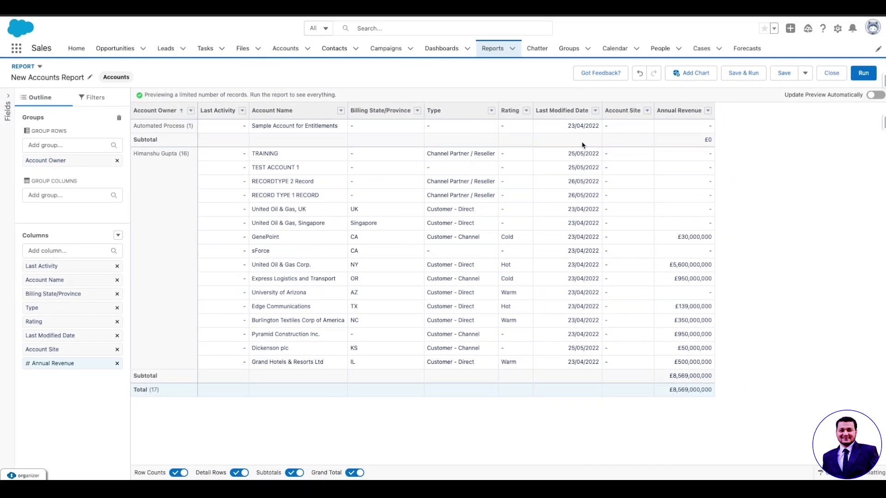
# Add Industry as a second row grouping under Account Owner and refresh the preview.
pyautogui.doubleClick(135, 142)
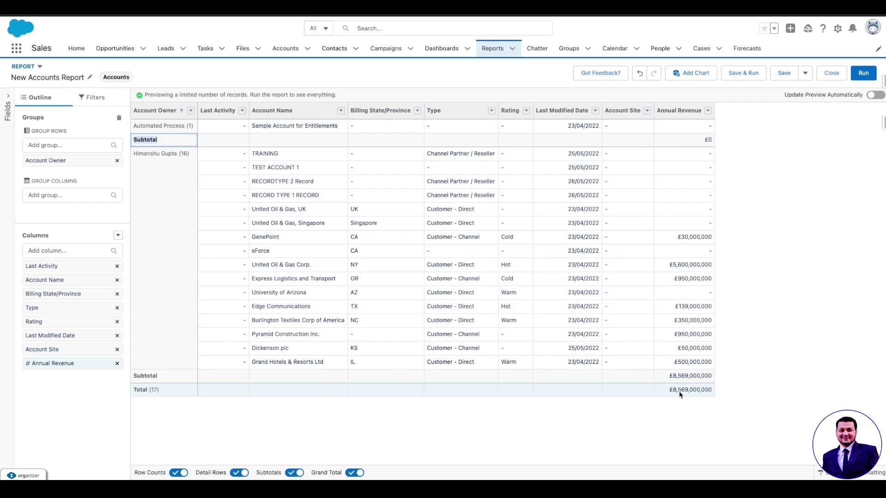
pyautogui.click(61, 145)
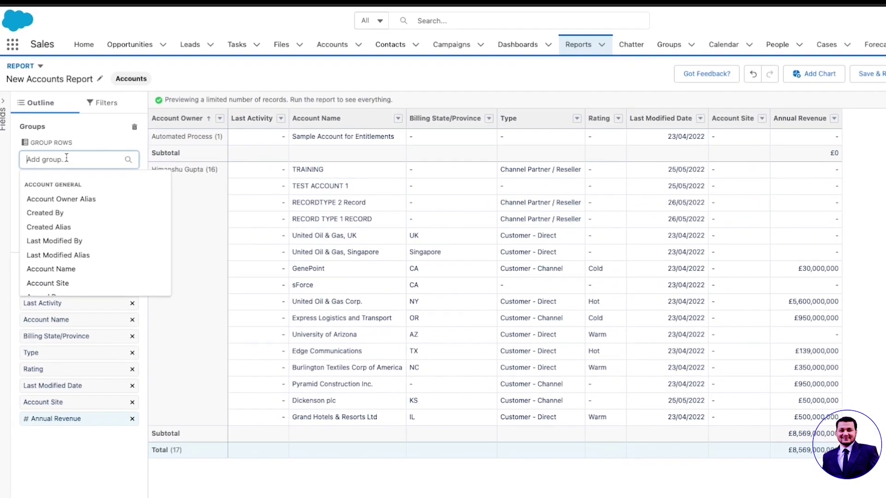
pyautogui.write('indu')
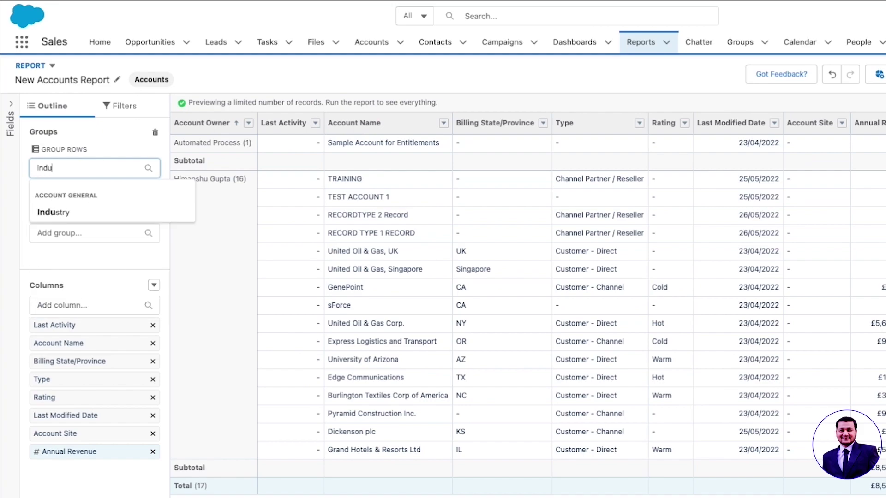
pyautogui.click(88, 213)
pyautogui.click(354, 101)
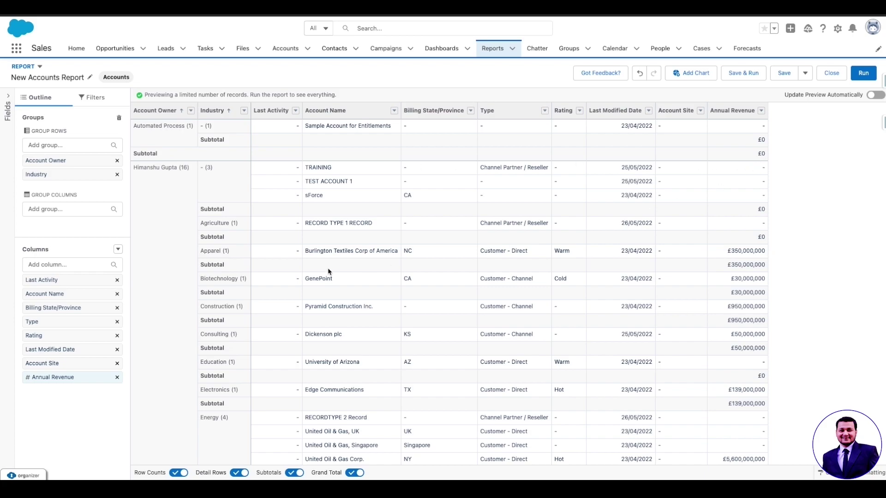
# Add Type as a third row grouping below Industry and refresh the preview.
pyautogui.scroll(-3, 224, 236)
pyautogui.scroll(2, 231, 375)
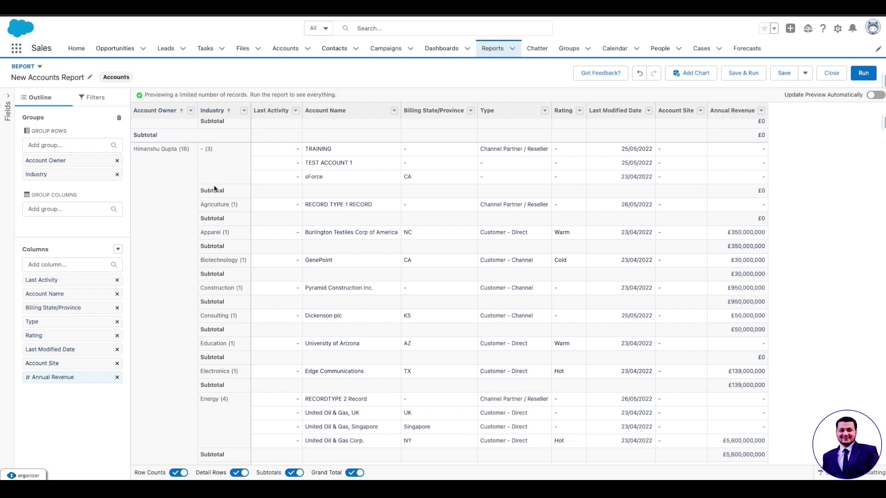
pyautogui.scroll(-3, 244, 266)
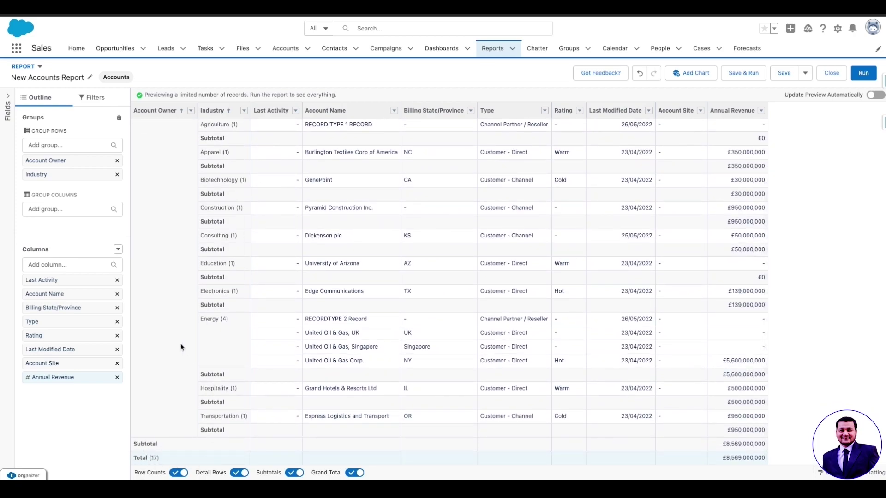
pyautogui.click(71, 145)
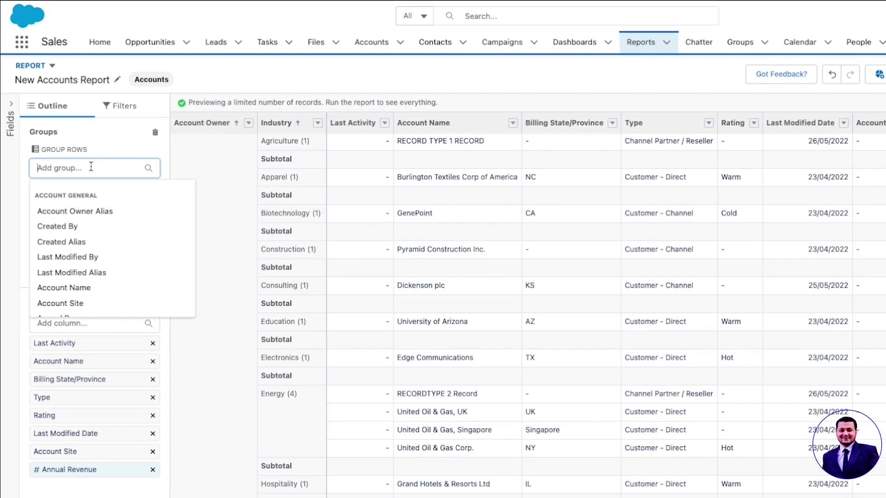
pyautogui.scroll(-2, 115, 310)
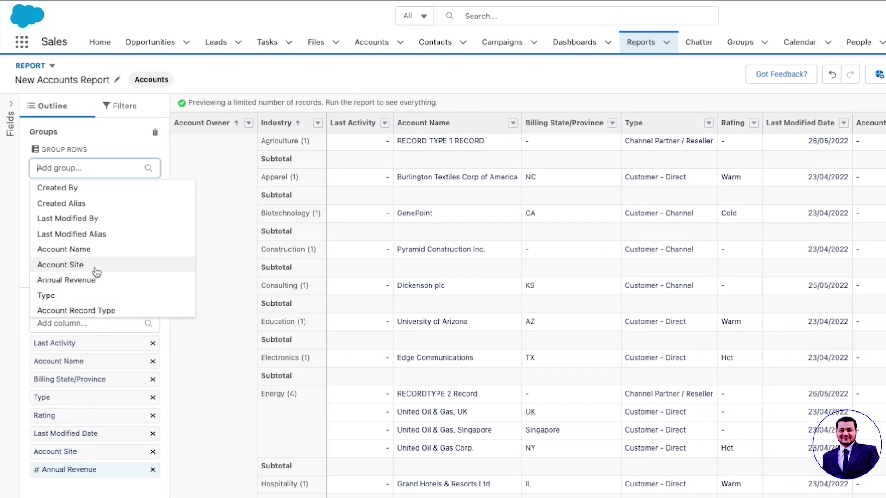
pyautogui.click(76, 295)
pyautogui.click(352, 102)
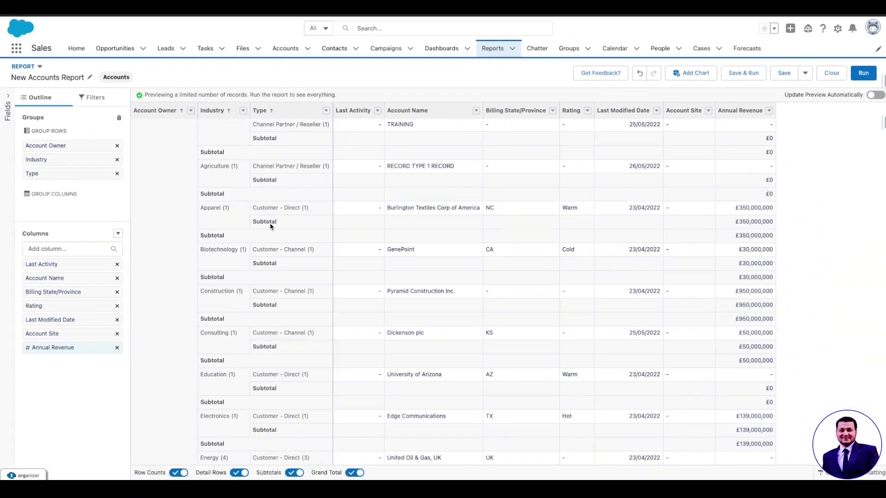
# Move the Type row grouping above Account Owner and Industry, then refresh the preview.
pyautogui.scroll(2, 272, 227)
pyautogui.scroll(-5, 275, 242)
pyautogui.scroll(5, 276, 242)
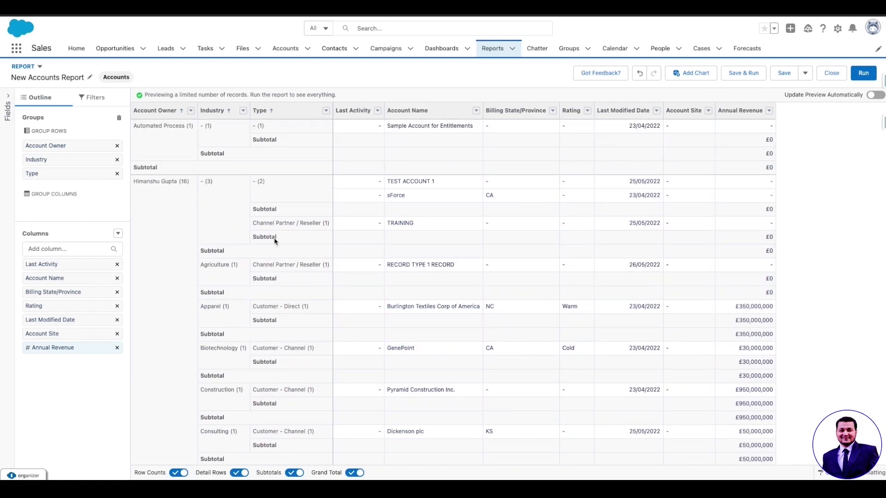
pyautogui.moveTo(53, 174); pyautogui.dragTo(56, 145)
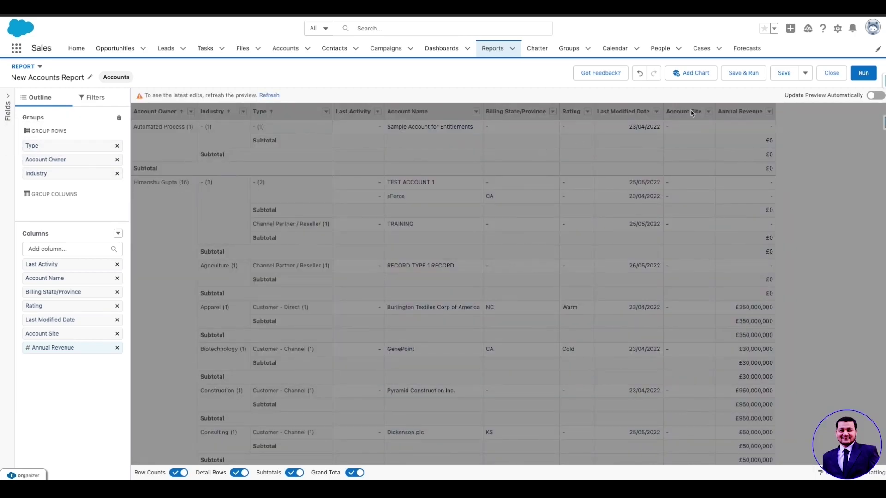
pyautogui.click(269, 95)
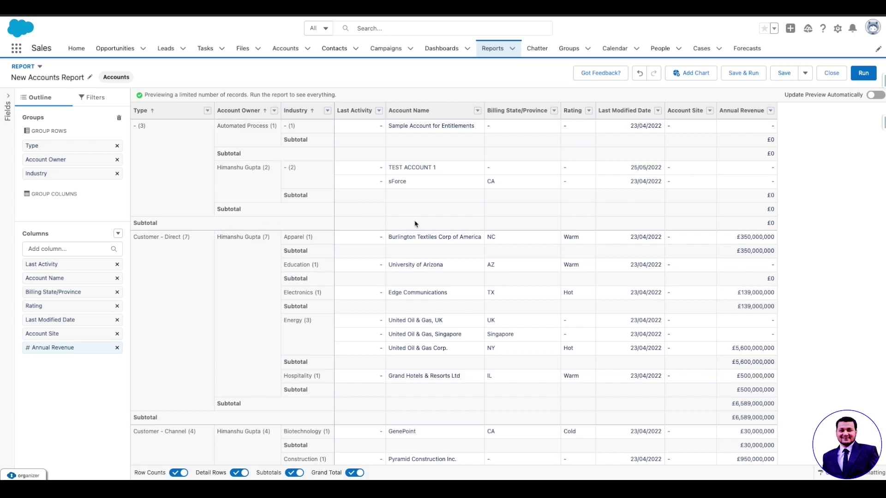
# Save and run the report under the name "Summary Report" in the Private Reports folder.
pyautogui.click(743, 72)
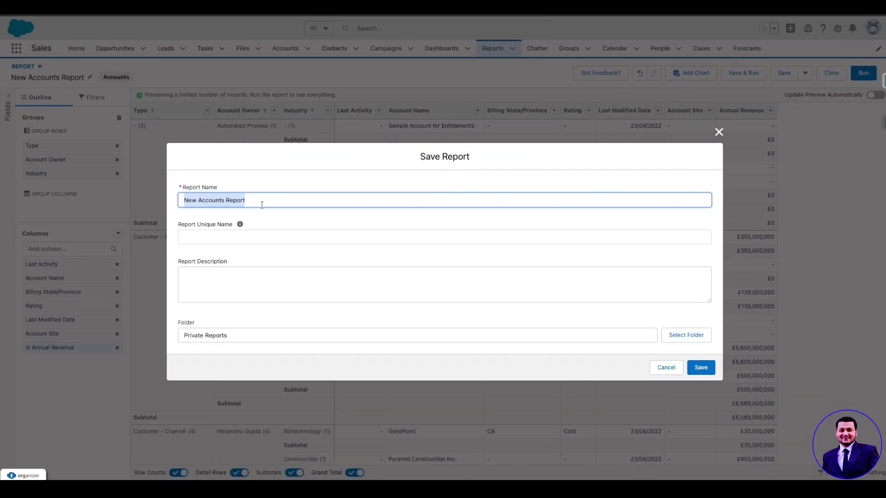
pyautogui.press('BackSpace')
pyautogui.write('Summary Report')
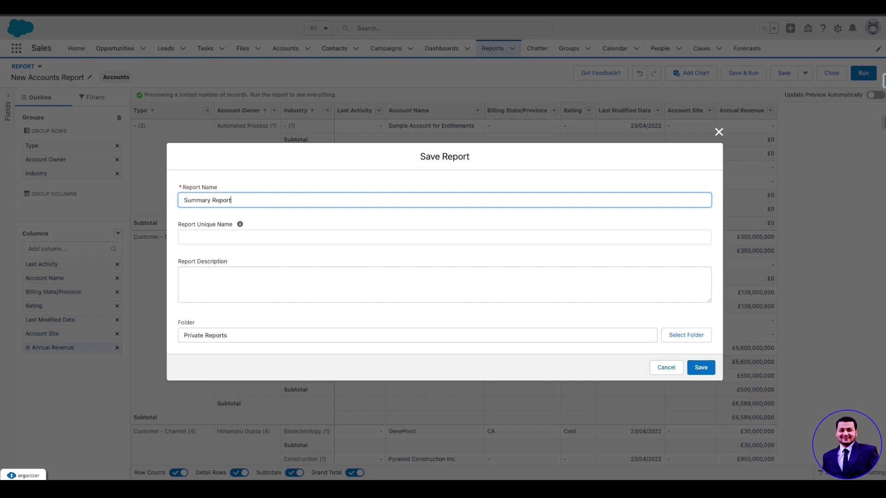
pyautogui.press('Tab')
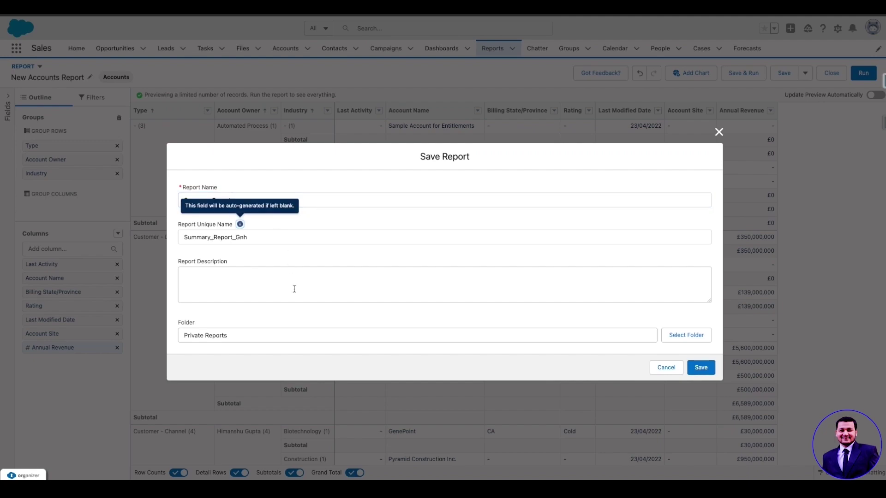
pyautogui.click(701, 368)
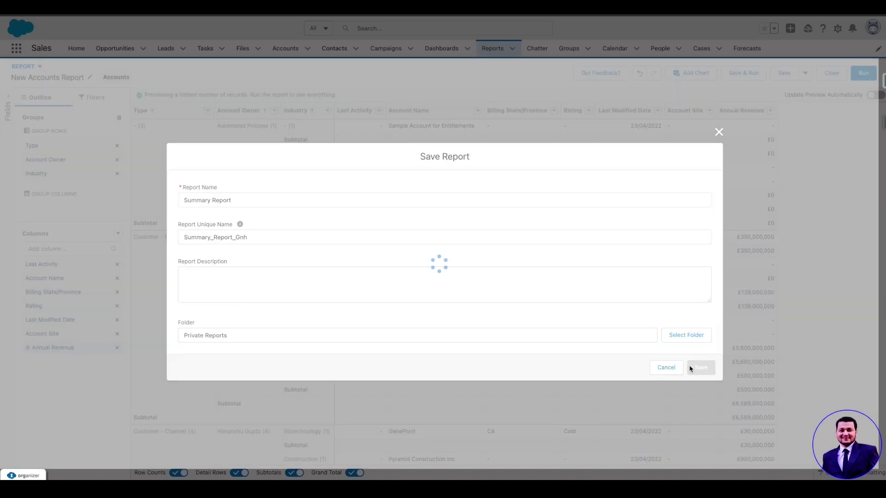
# Hide the detail rows in the finished Summary Report.
pyautogui.scroll(-6, 406, 224)
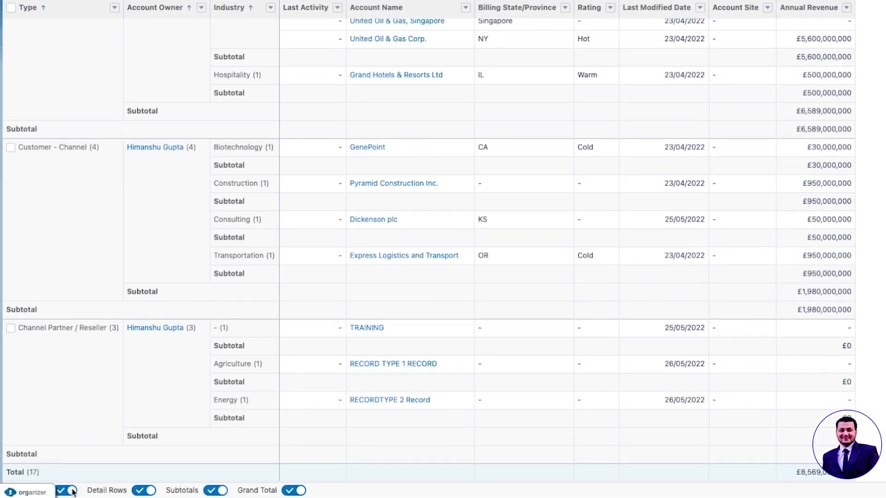
pyautogui.click(144, 491)
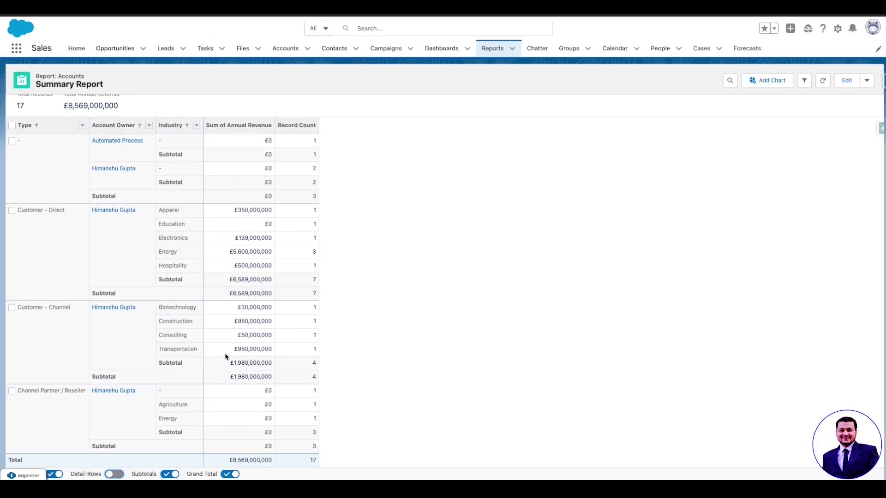
# Hide the subtotals and the grand total in the Summary Report.
pyautogui.click(170, 475)
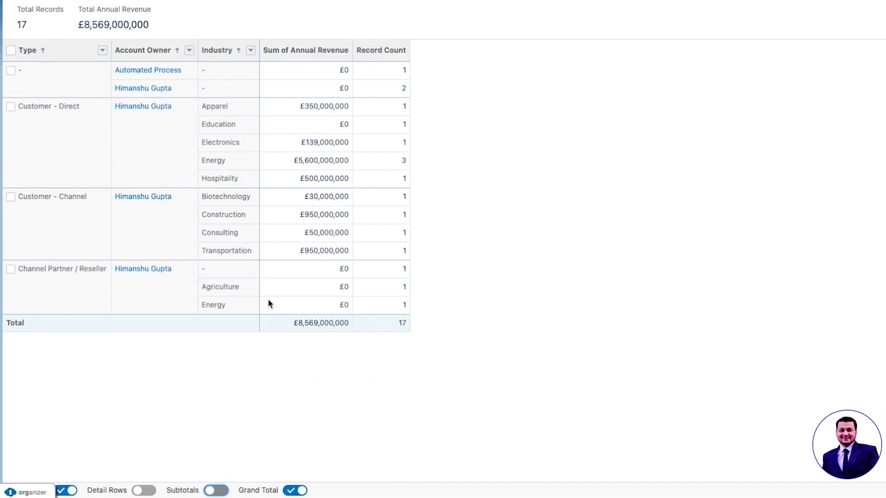
pyautogui.click(303, 490)
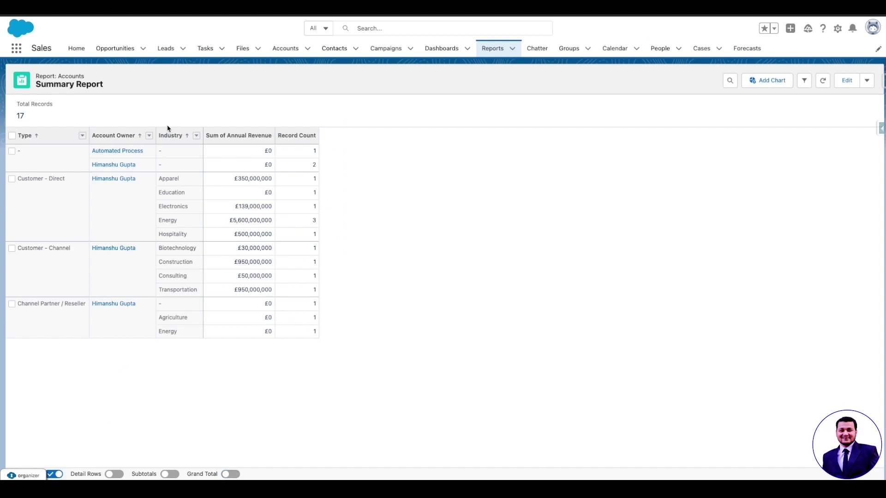
pyautogui.moveTo(277, 15)
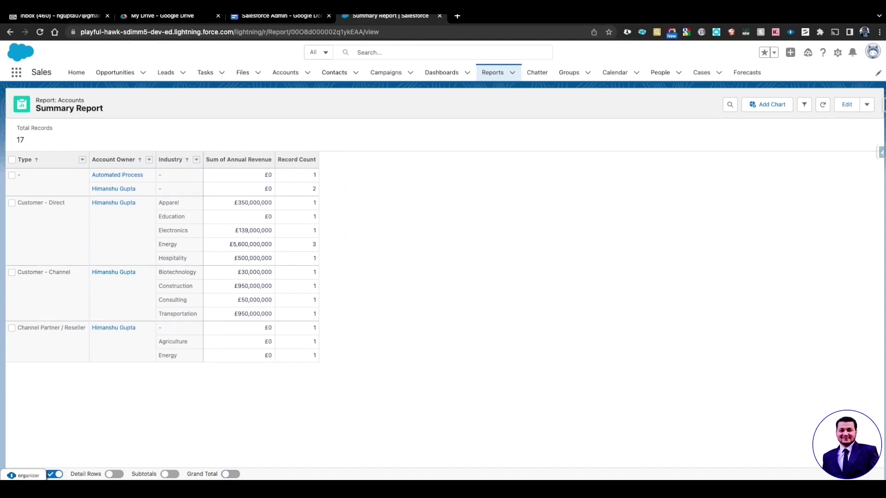
# Show the detail rows, subtotals and grand total in the Summary Report again.
pyautogui.click(114, 474)
pyautogui.click(170, 475)
pyautogui.click(223, 475)
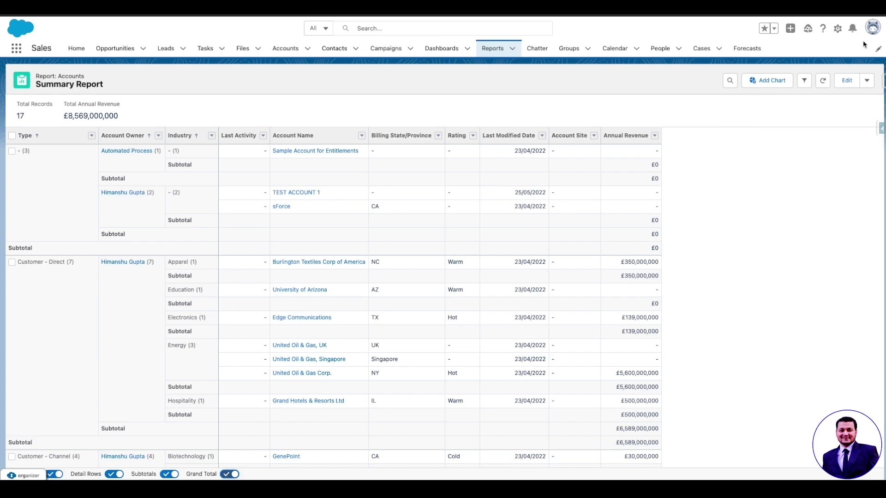
# Look over the report's filters and its additional actions, and close both again.
pyautogui.click(804, 80)
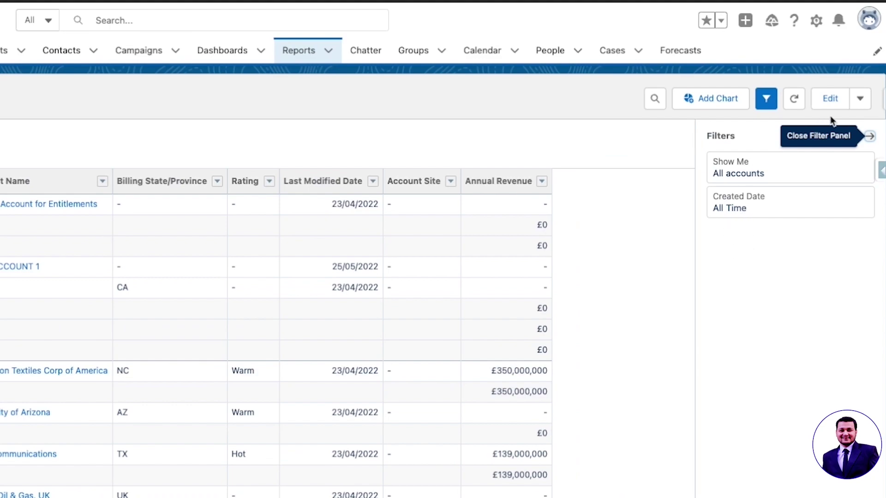
pyautogui.click(859, 100)
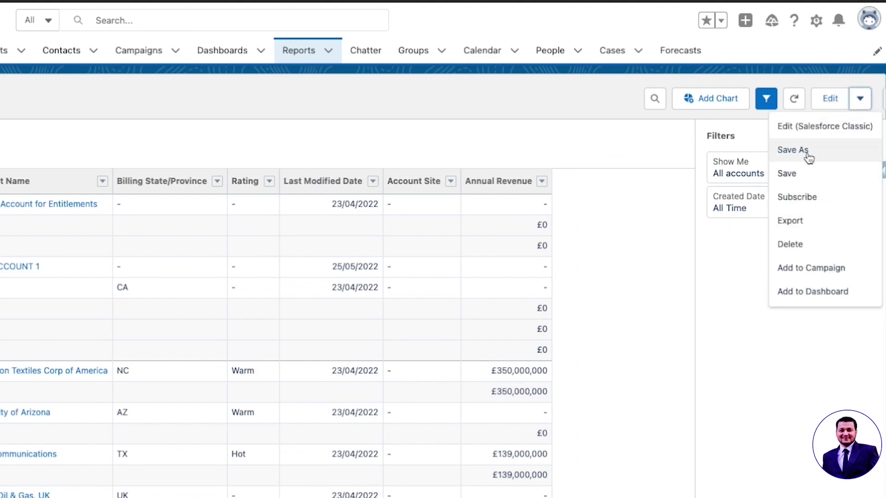
pyautogui.click(866, 106)
pyautogui.click(759, 103)
# Add a chart to the report and try Account Owner and Industry as its Y-axis, ending on Industry.
pyautogui.click(701, 107)
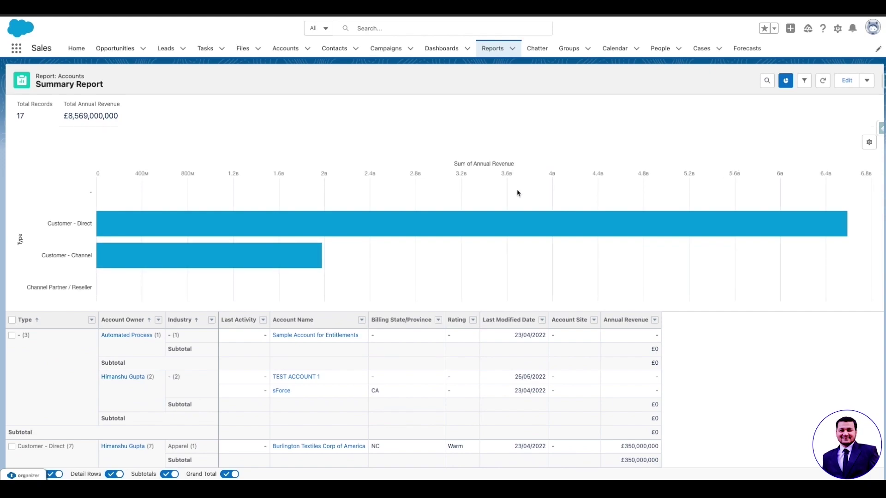
pyautogui.moveTo(456, 224)
pyautogui.click(870, 142)
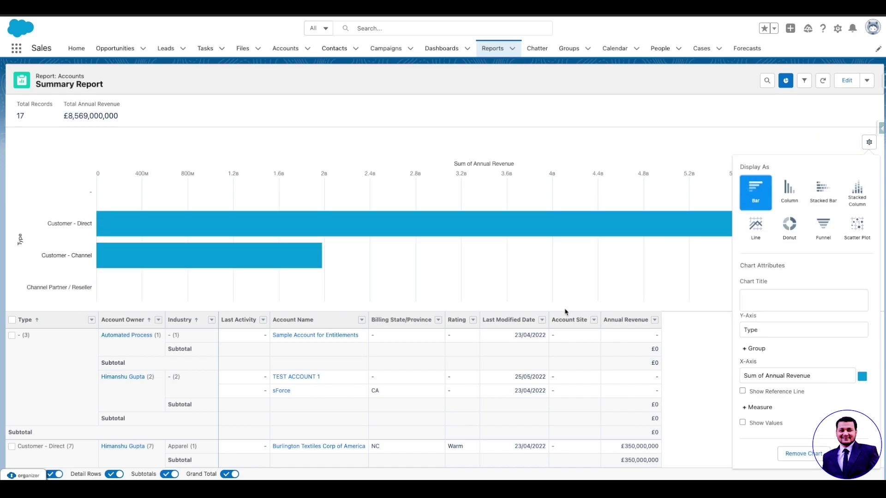
pyautogui.click(797, 331)
pyautogui.click(791, 342)
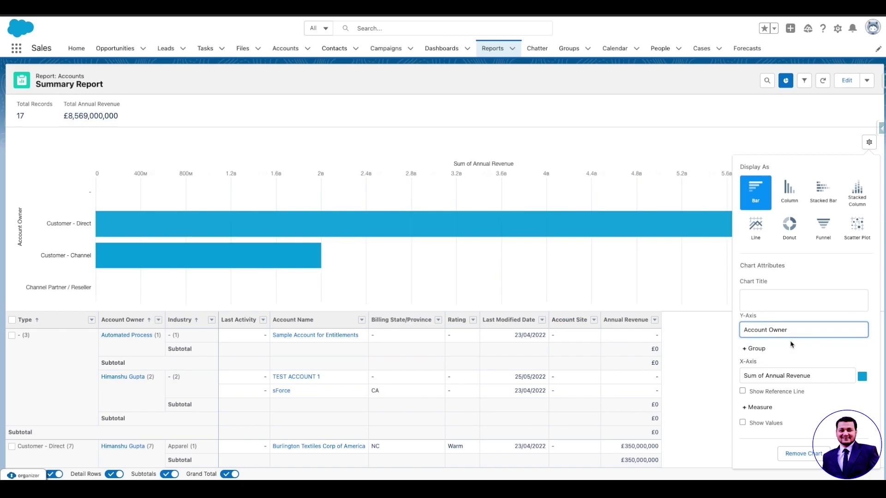
pyautogui.click(797, 330)
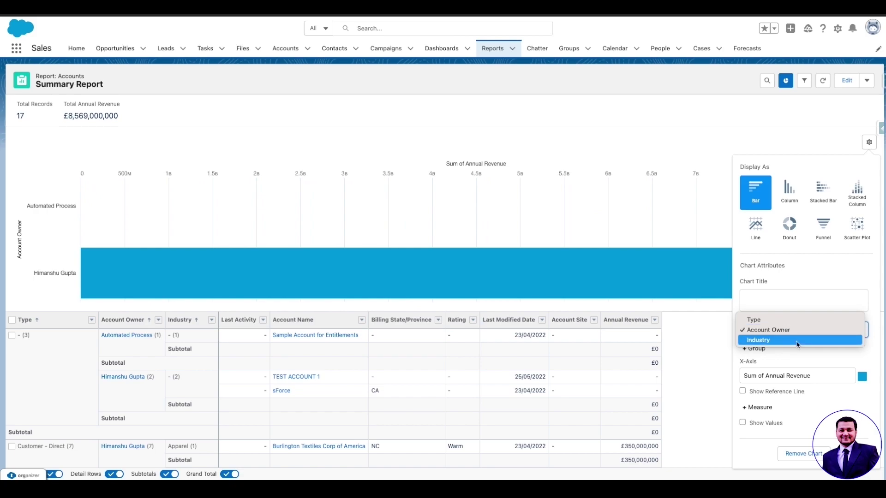
pyautogui.click(797, 342)
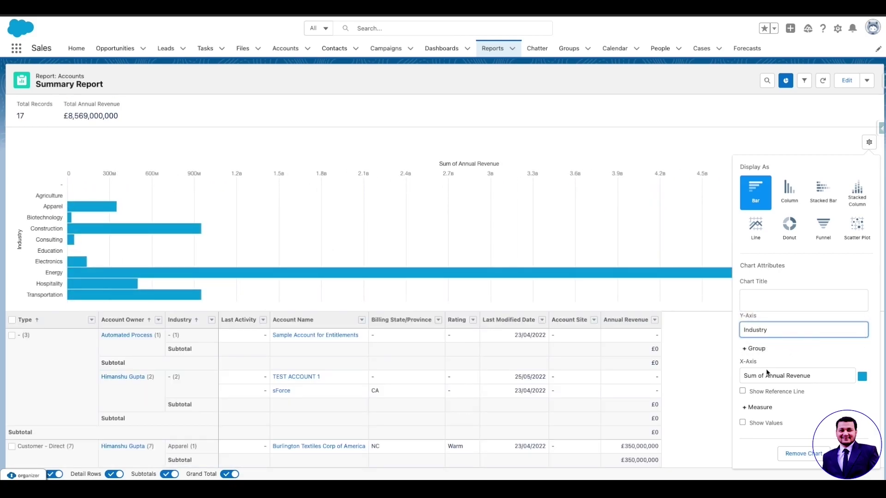
# Add Account Owner as the bar chart's second Y-axis group and set the X-axis to Record Count.
pyautogui.click(758, 353)
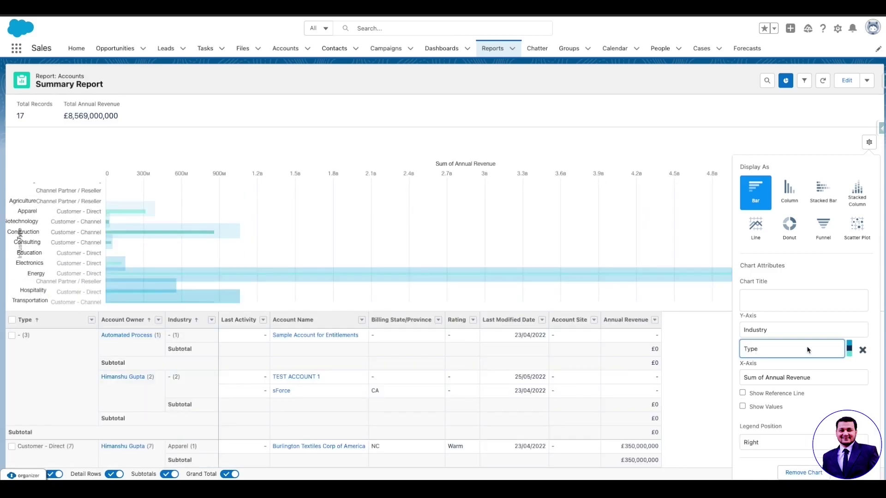
pyautogui.click(780, 350)
pyautogui.click(780, 360)
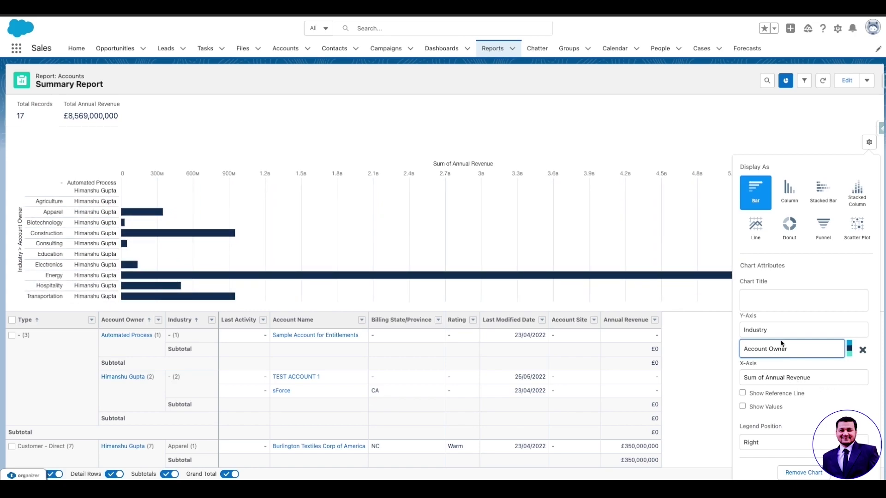
pyautogui.click(786, 379)
pyautogui.click(823, 387)
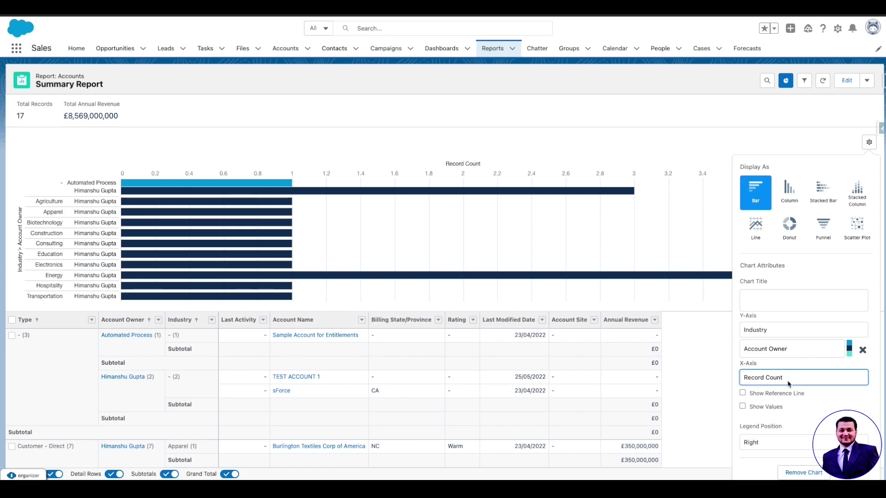
# Show the reference line and the values on the bar chart, and set the legend position to Bottom.
pyautogui.click(743, 394)
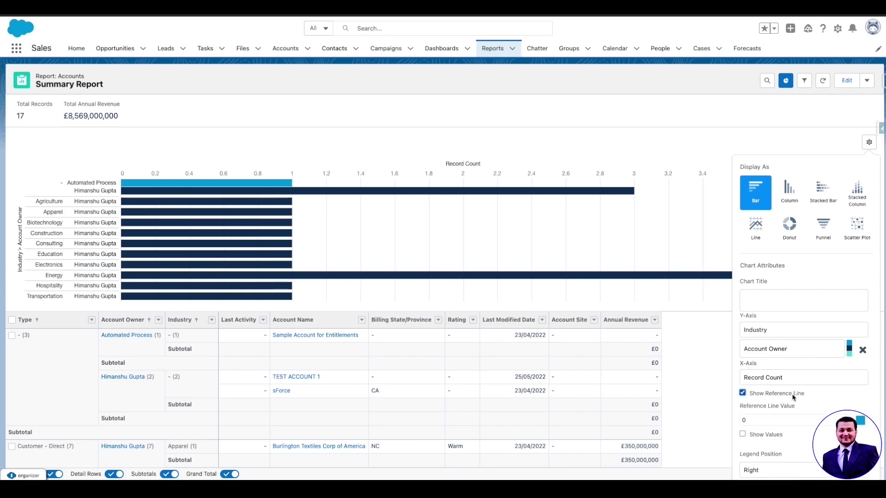
pyautogui.scroll(-1, 792, 394)
pyautogui.click(762, 414)
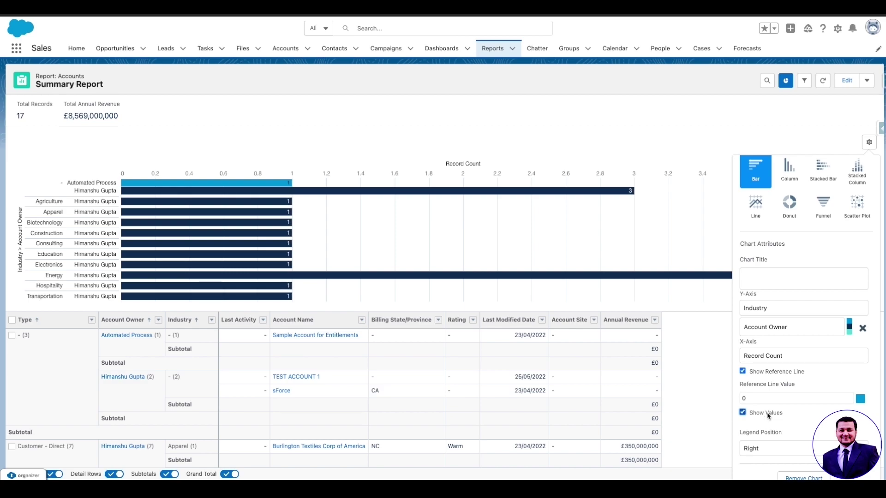
pyautogui.scroll(-1, 767, 417)
pyautogui.click(777, 438)
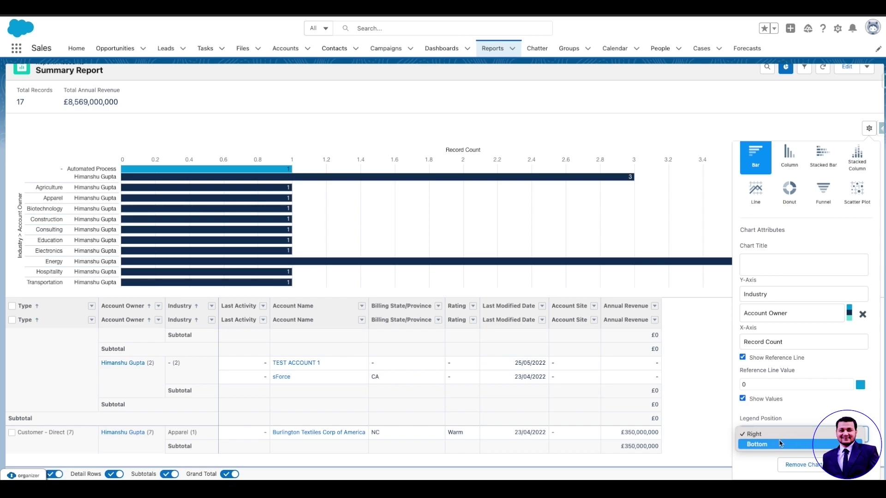
pyautogui.click(780, 443)
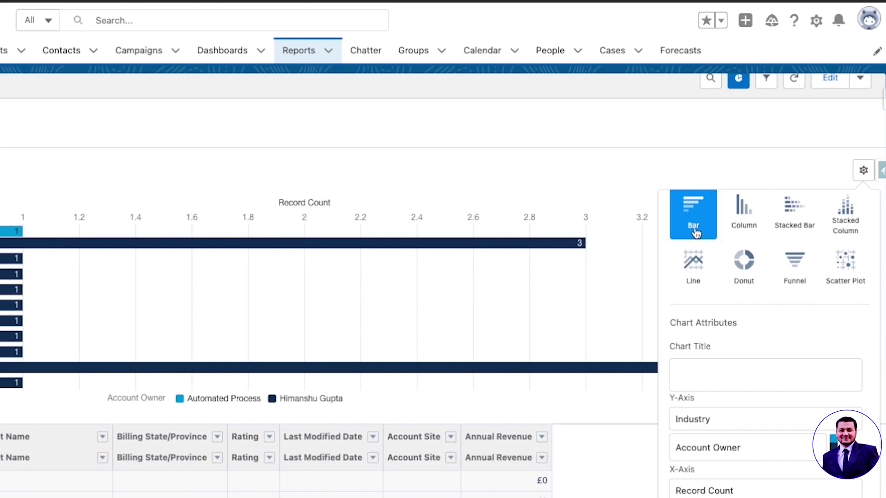
# Try the Column, Bar, Stacked Bar, Stacked Column and Line displays for the chart.
pyautogui.click(747, 226)
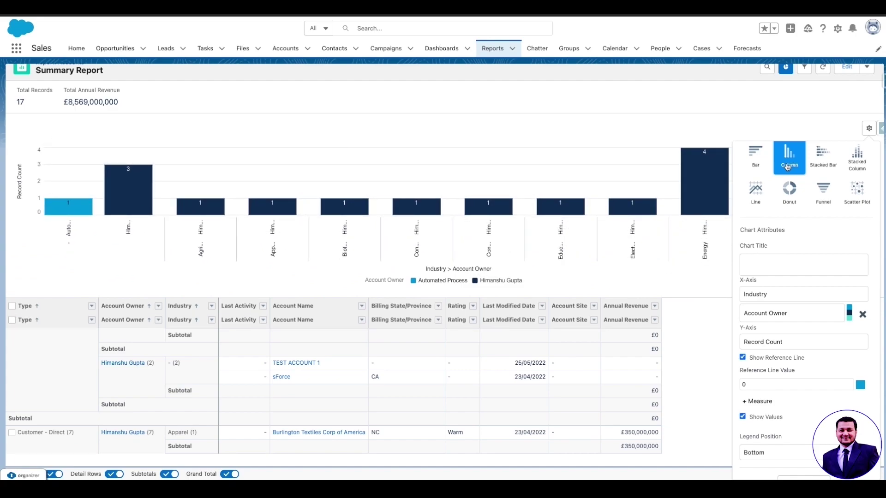
pyautogui.click(749, 170)
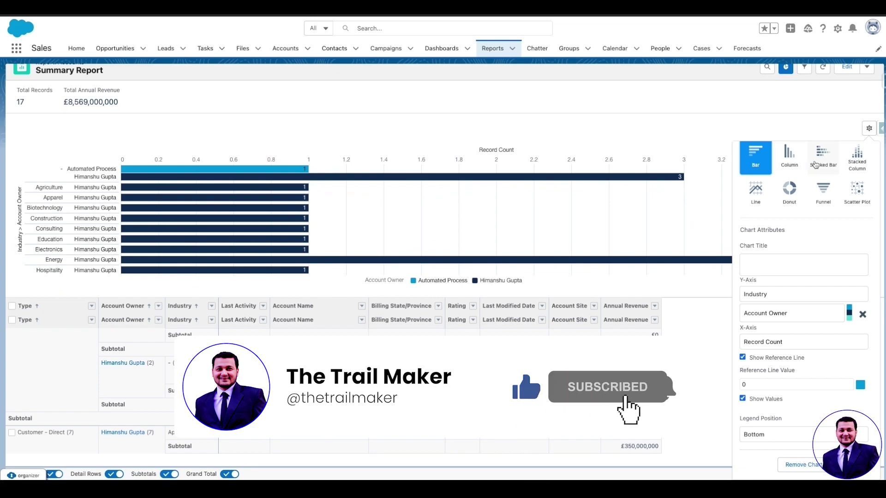
pyautogui.click(815, 165)
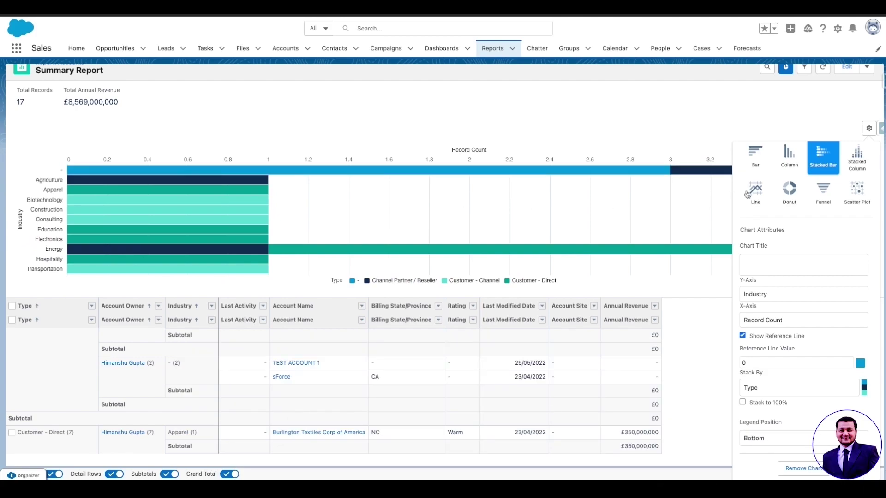
pyautogui.click(867, 165)
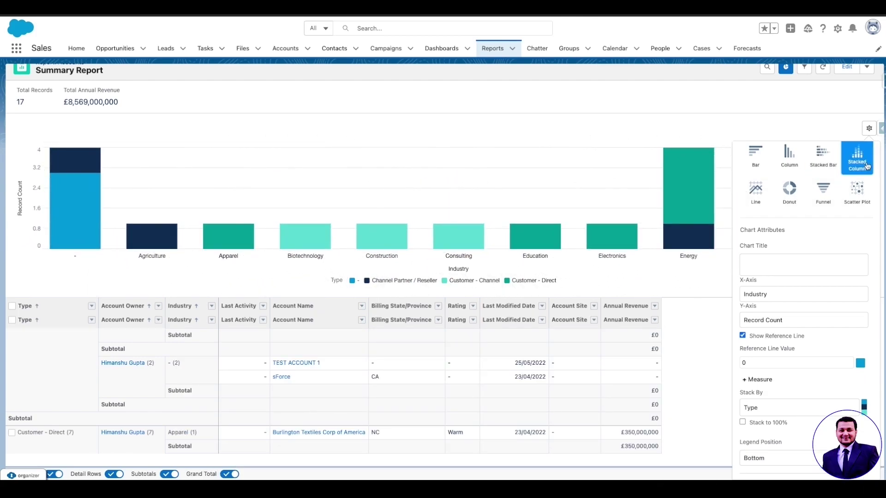
pyautogui.click(756, 191)
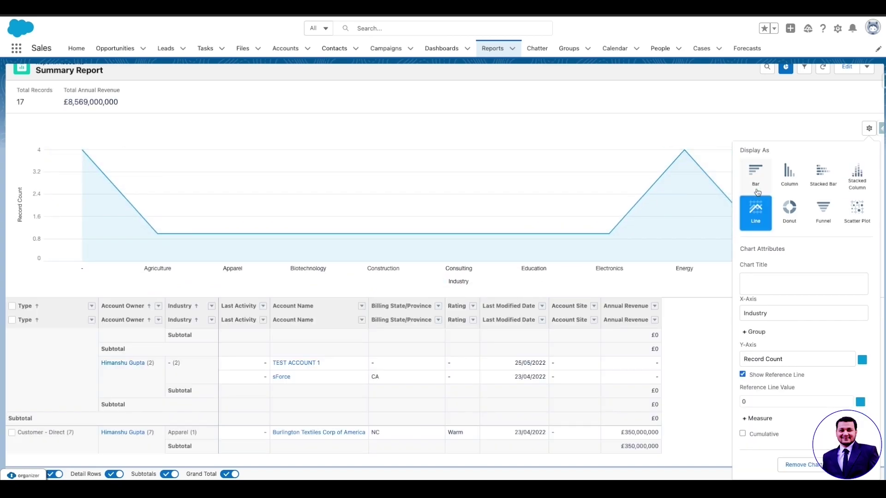
# Display the chart as a donut and slice it by Account Owner and finally by Type.
pyautogui.click(792, 210)
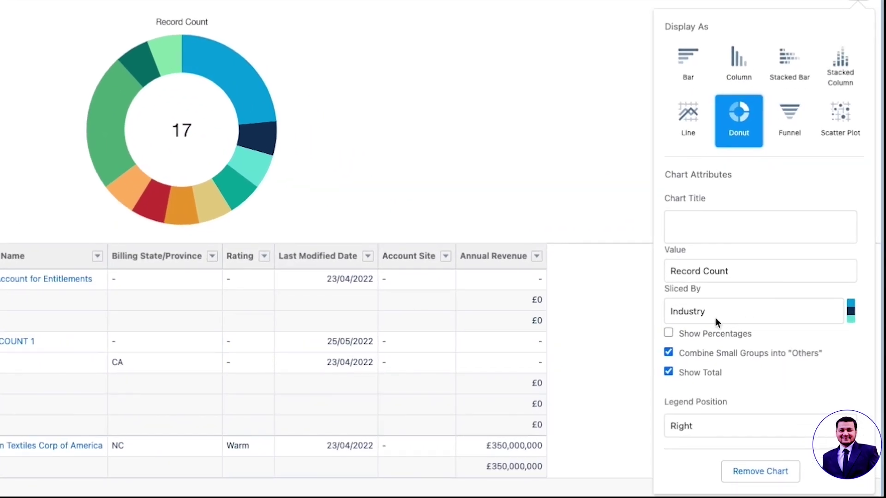
pyautogui.click(733, 311)
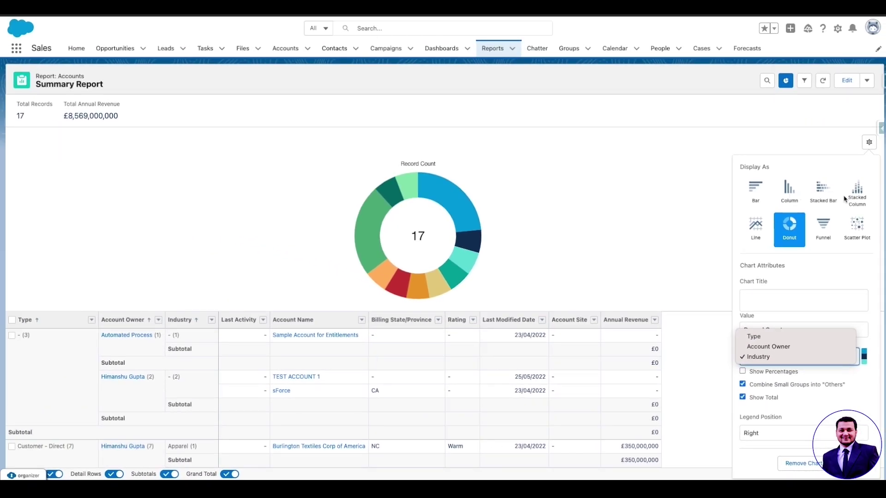
pyautogui.click(779, 352)
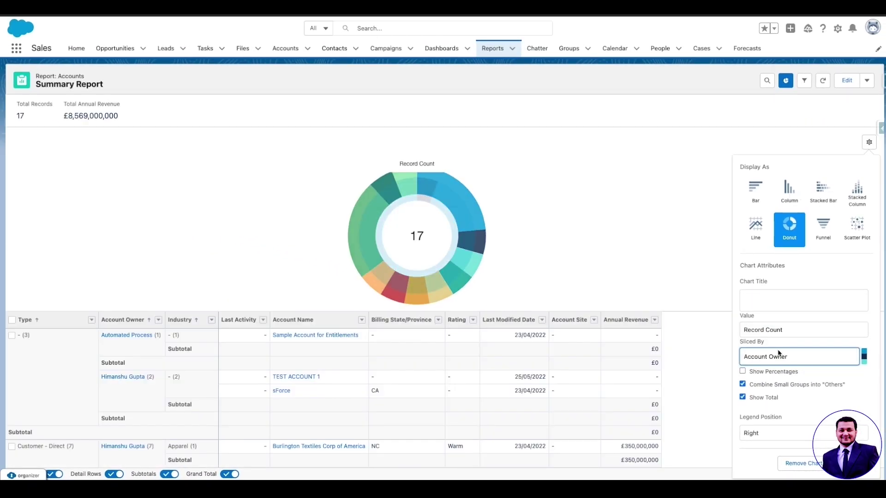
pyautogui.click(772, 360)
pyautogui.click(774, 347)
# Try the Funnel display, switch the chart to a Scatter Plot and add a Color By attribute.
pyautogui.click(823, 234)
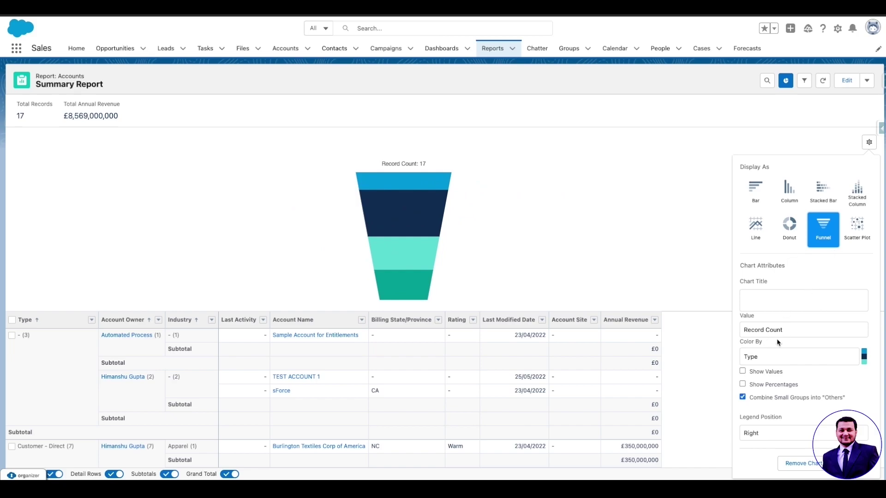
pyautogui.click(857, 229)
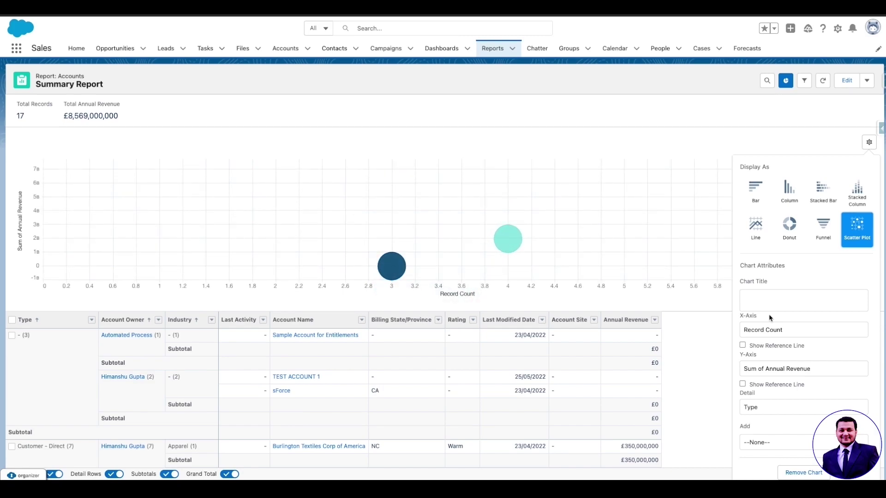
pyautogui.scroll(-1, 770, 317)
pyautogui.click(774, 432)
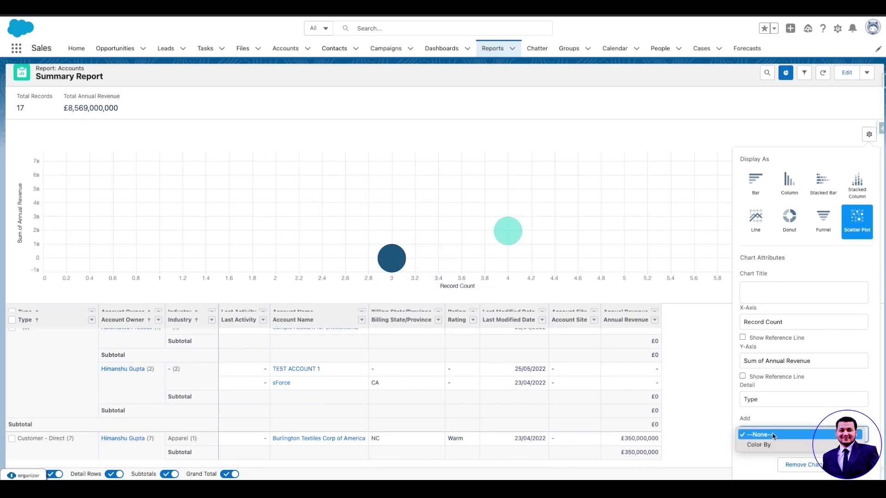
pyautogui.click(762, 445)
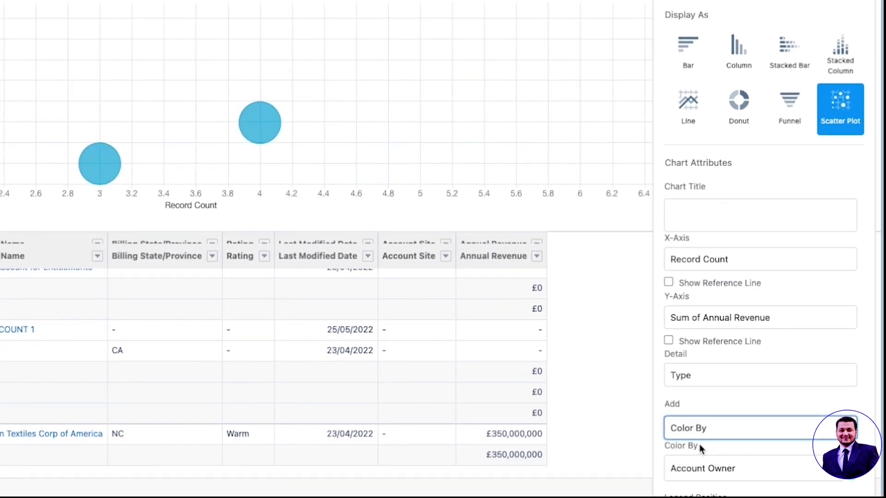
# Color the scatter plot by Industry and finally by Type, and set its legend position to Bottom.
pyautogui.scroll(-2, 762, 398)
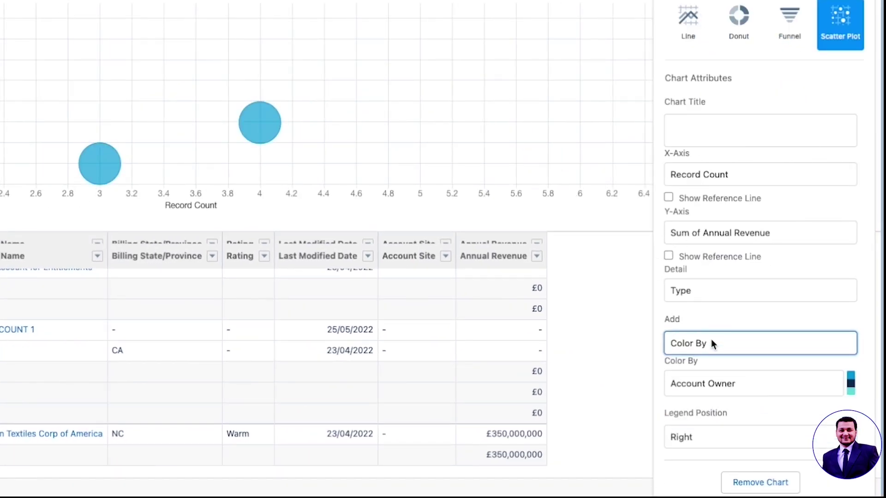
pyautogui.click(781, 387)
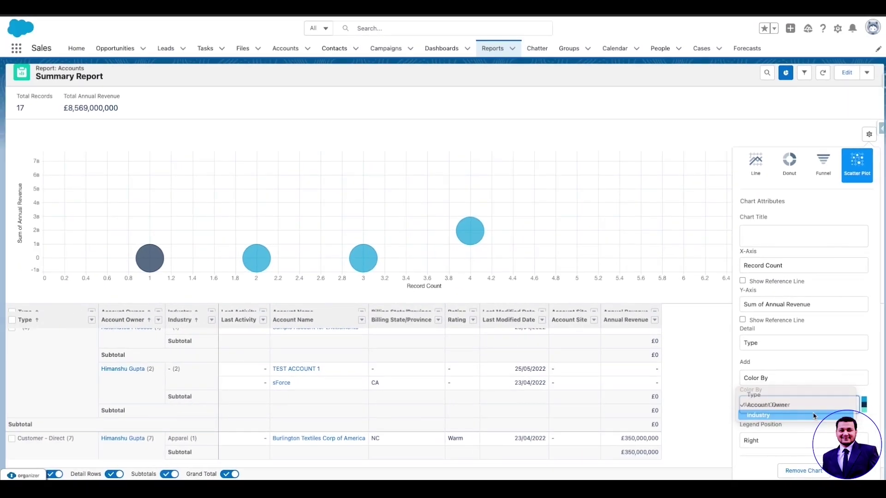
pyautogui.click(814, 416)
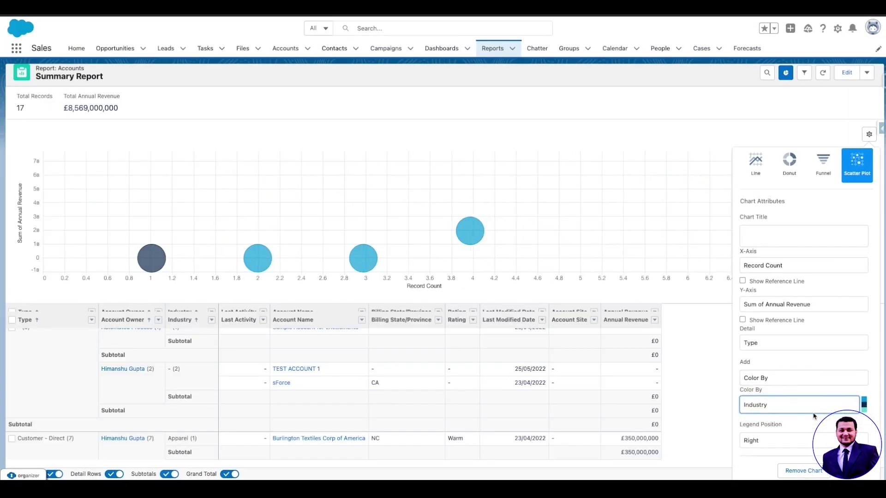
pyautogui.click(803, 404)
pyautogui.click(793, 389)
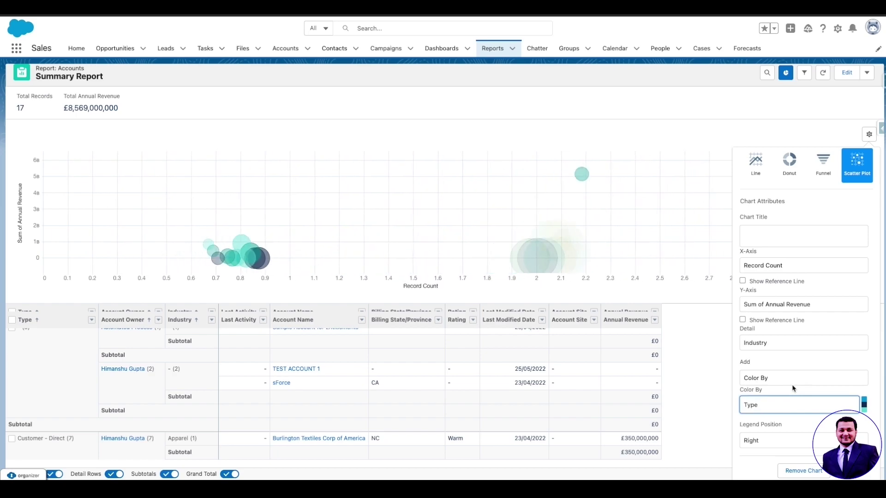
pyautogui.click(771, 439)
pyautogui.click(774, 450)
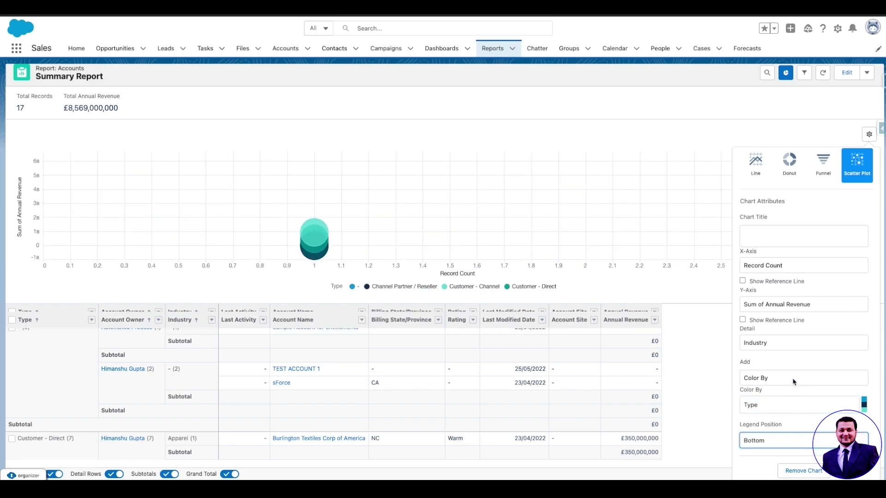
# Try the Bar, Column and Donut displays once more and remove the chart from the report.
pyautogui.scroll(3, 812, 323)
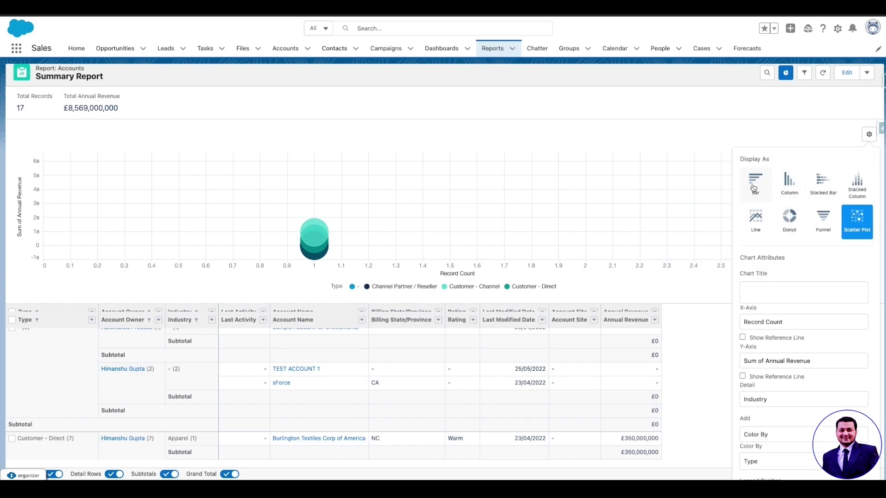
pyautogui.click(753, 191)
pyautogui.click(789, 194)
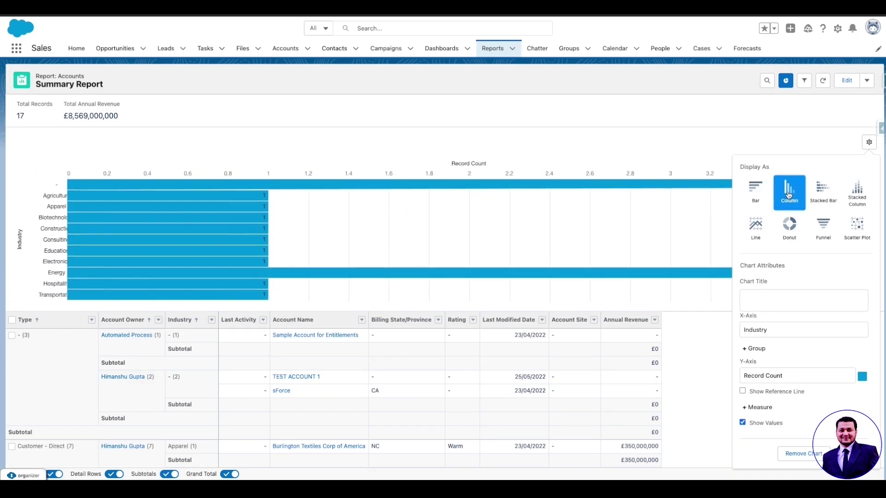
pyautogui.click(791, 227)
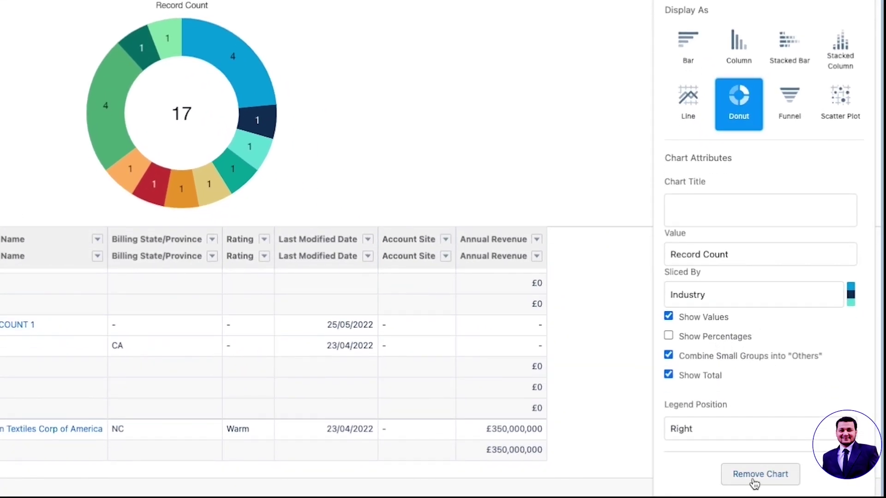
pyautogui.click(755, 475)
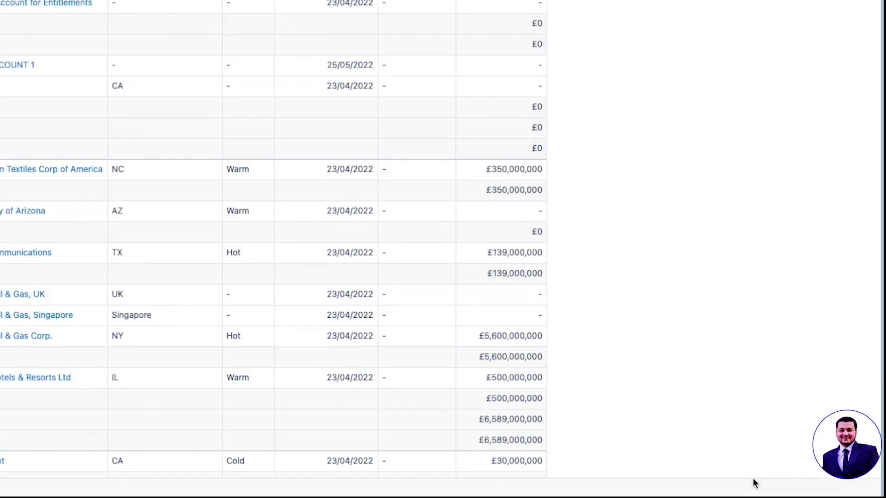